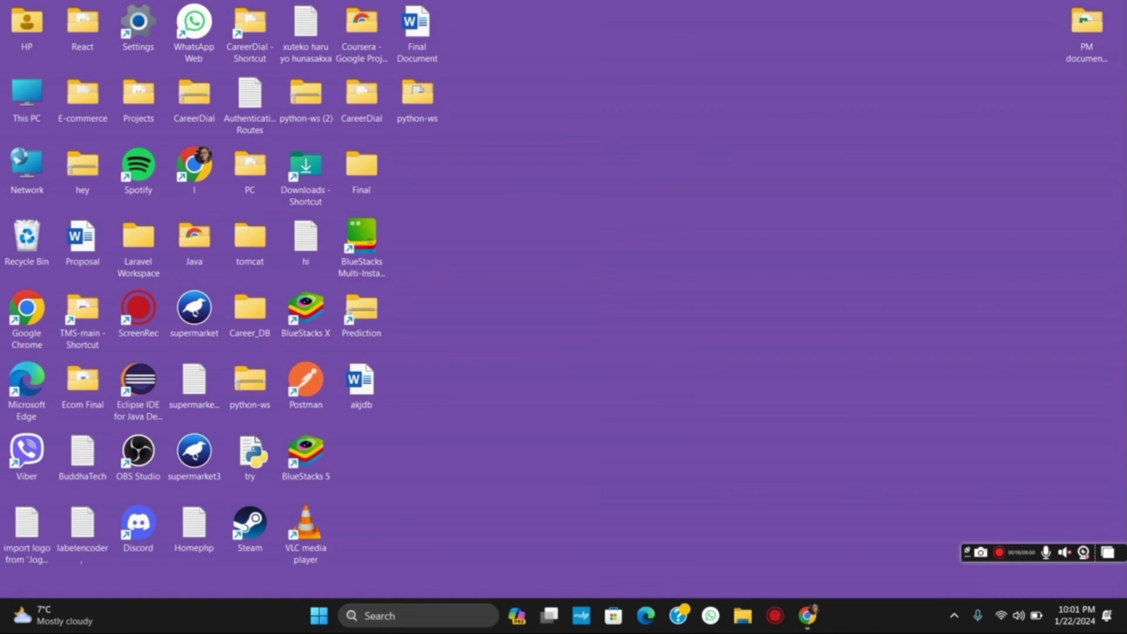
Start VLC media player from its desktop shortcut
{"action": "double_click", "coordinate": [302, 535]}
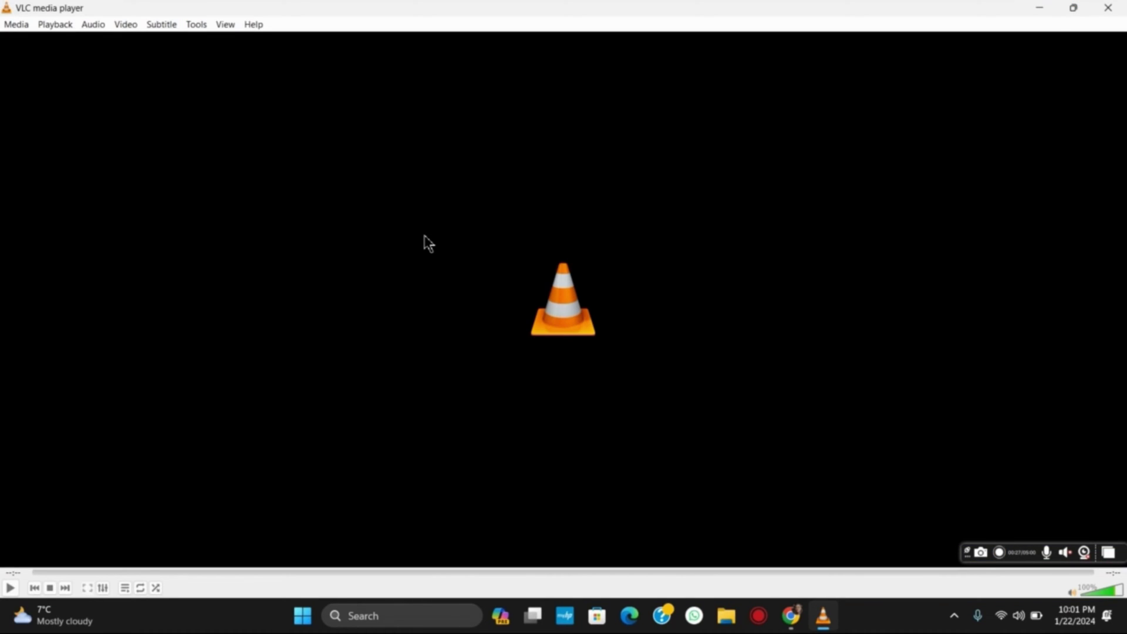
Set Hardware-accelerated decoding to Disable under Input / Codecs preferences and save
{"action": "key", "text": "ctrl+p"}
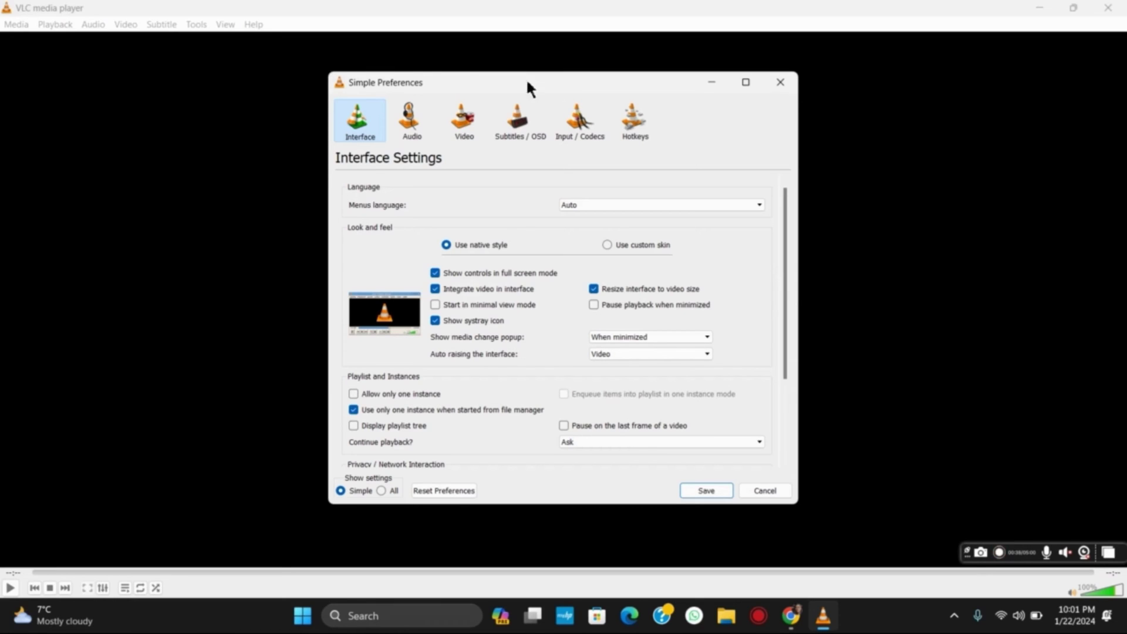
{"action": "left_click", "coordinate": [573, 126]}
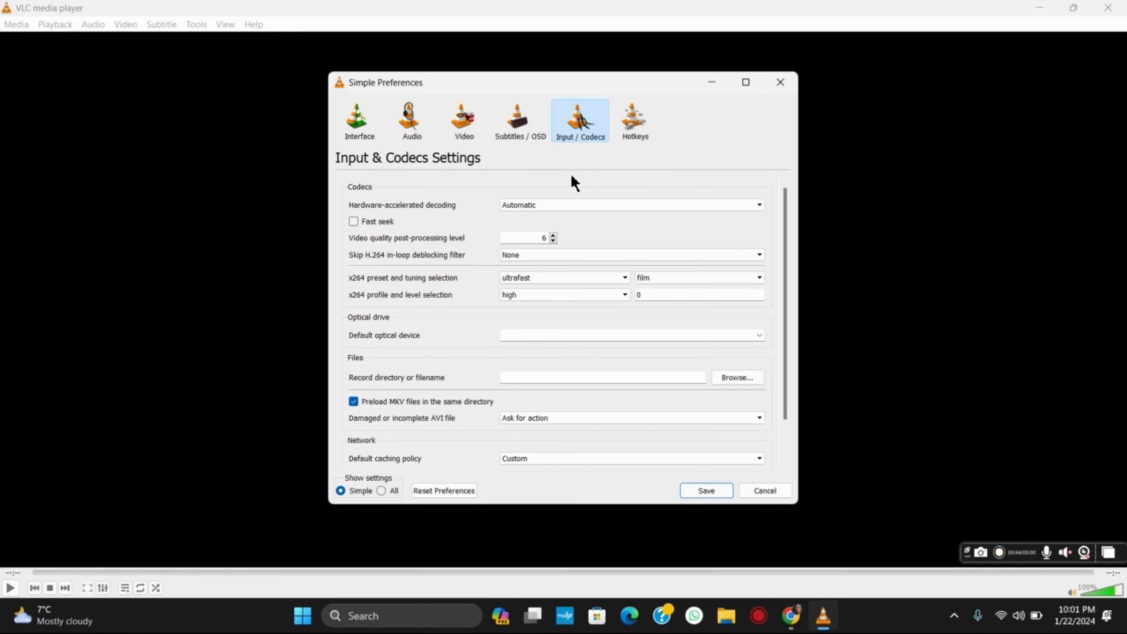
{"action": "left_click", "coordinate": [589, 206]}
{"action": "left_click", "coordinate": [584, 244]}
{"action": "left_click", "coordinate": [707, 491]}
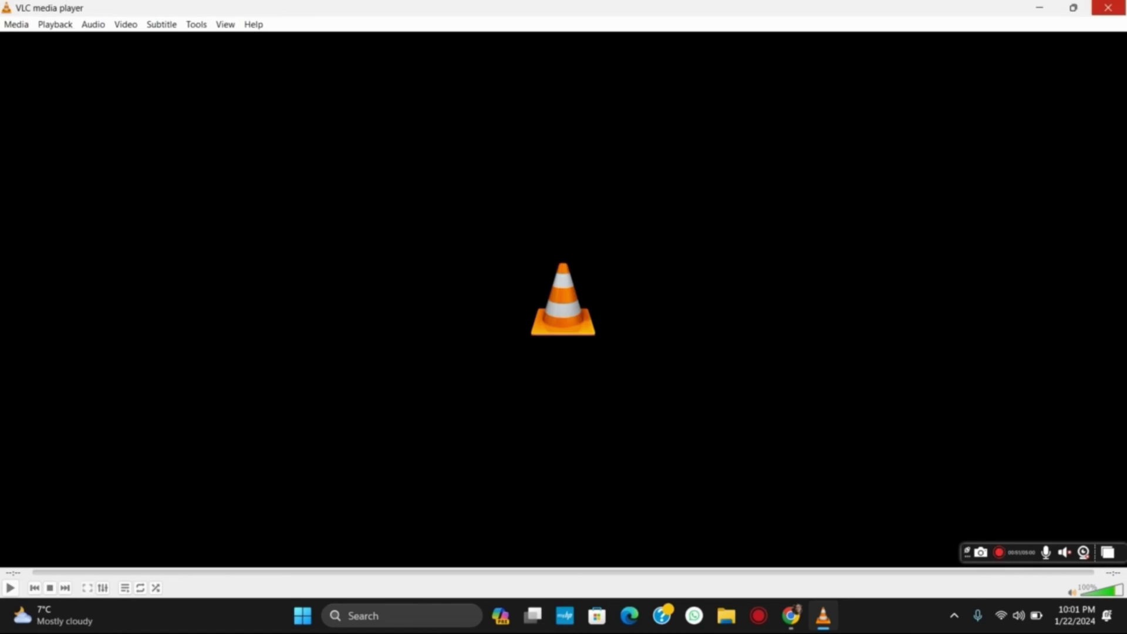
Close the VLC window, leaving only the Windows desktop
{"action": "left_click", "coordinate": [1108, 8]}
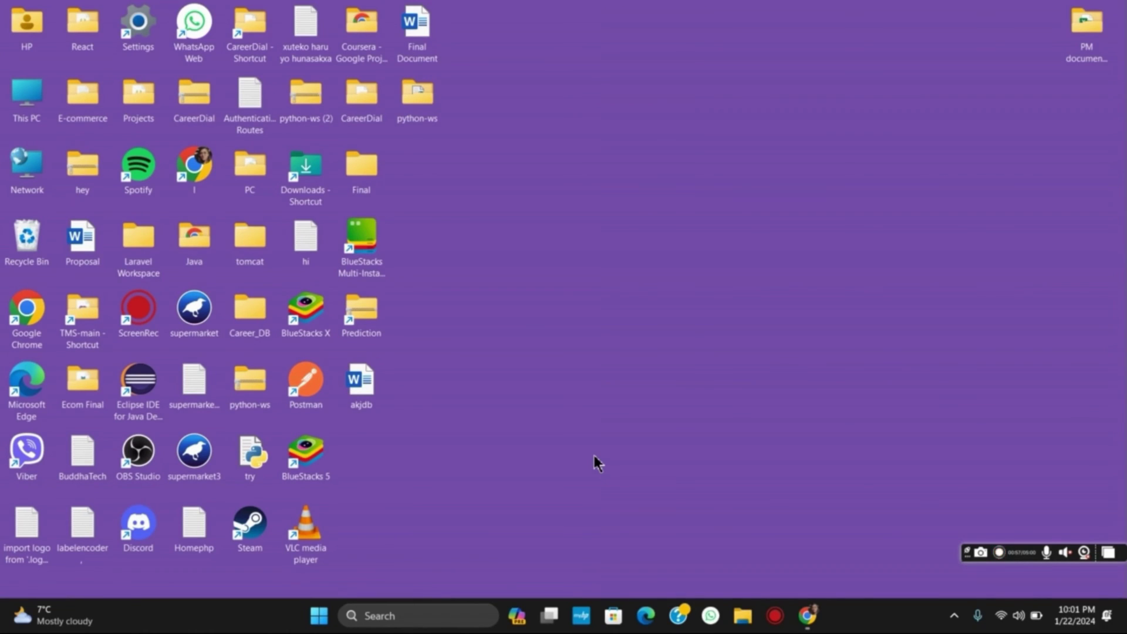
Relaunch VLC, recheck for updates to confirm the latest version, and close the notice
{"action": "double_click", "coordinate": [296, 534]}
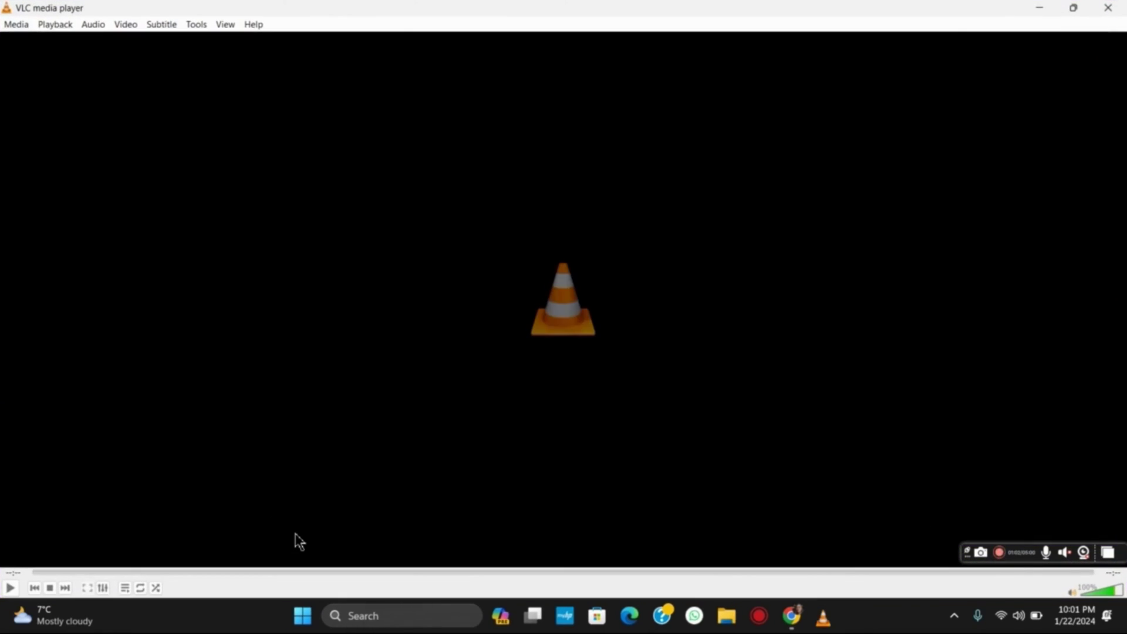
{"action": "left_click", "coordinate": [252, 23]}
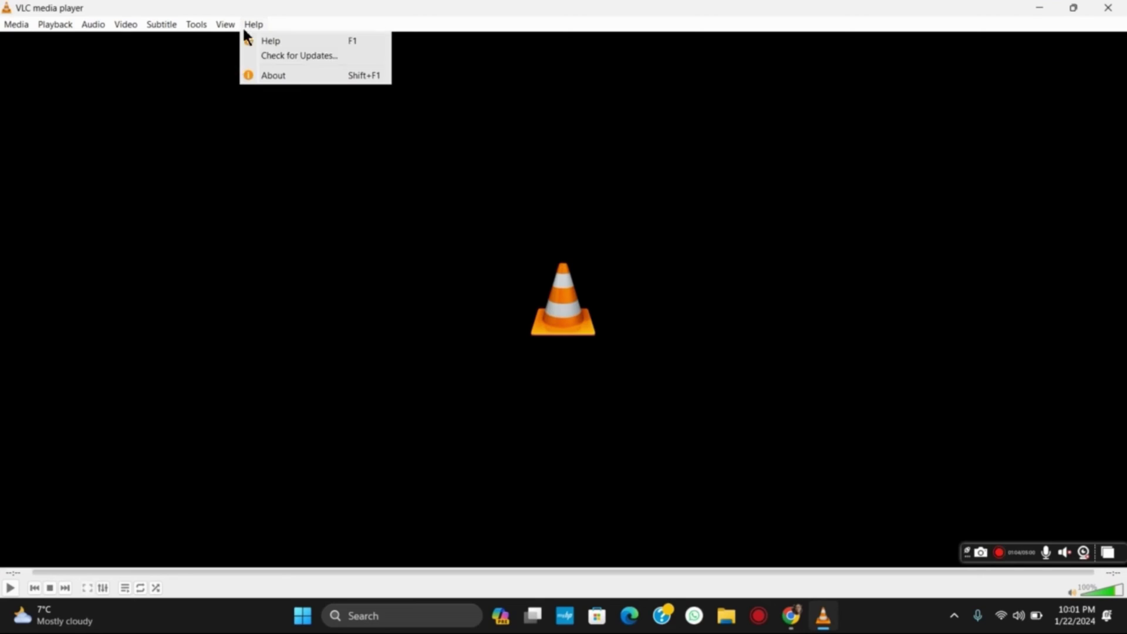
{"action": "left_click", "coordinate": [276, 53]}
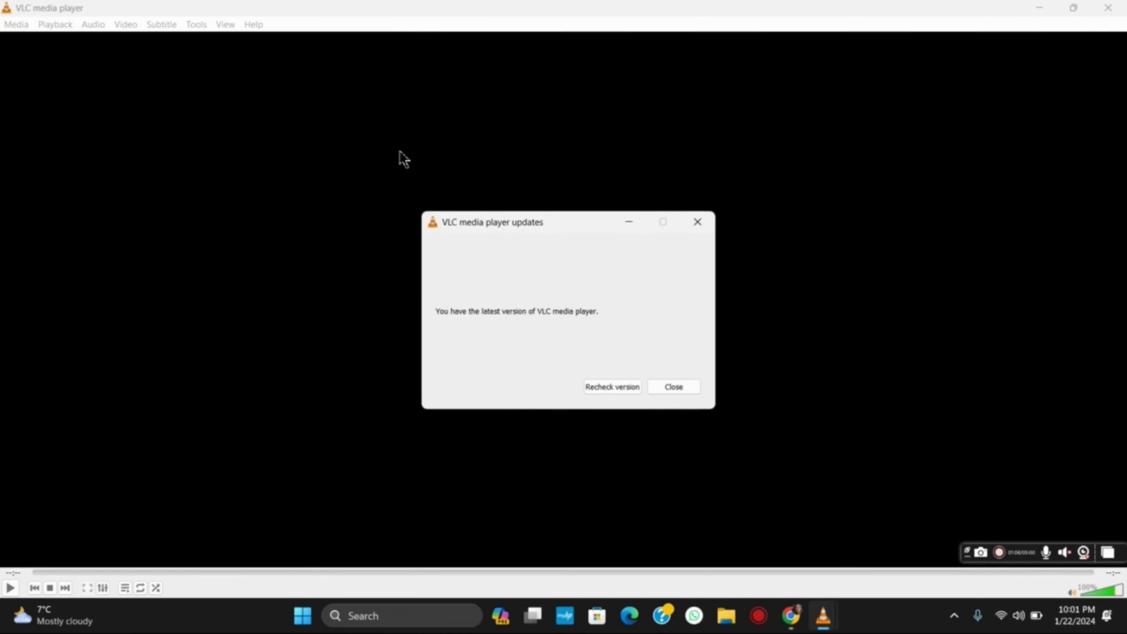
{"action": "left_click", "coordinate": [620, 391]}
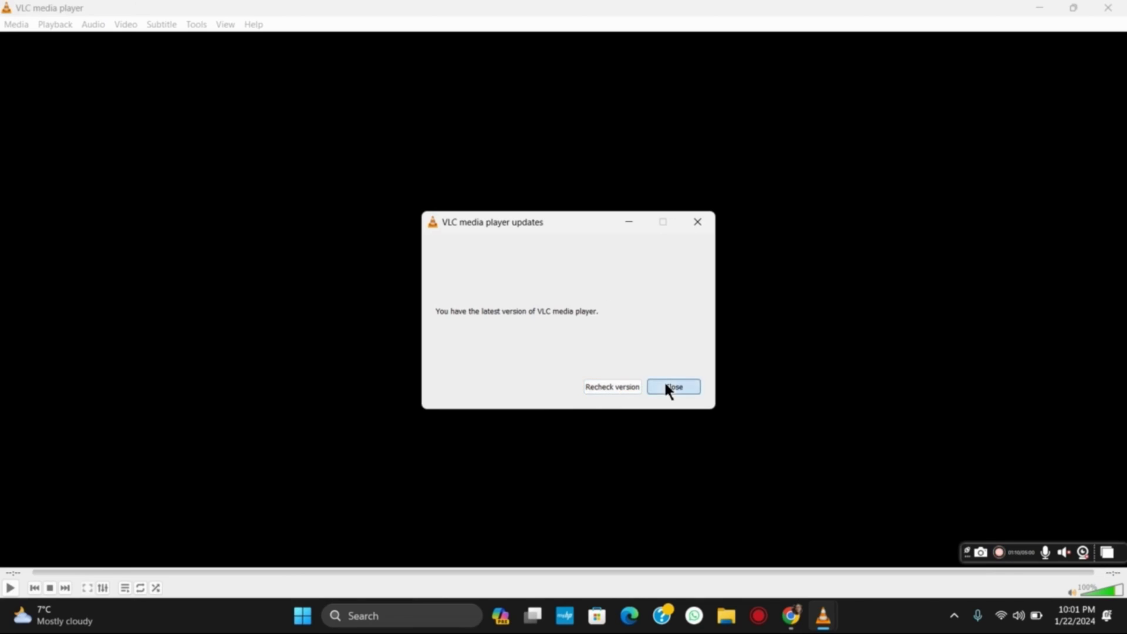
{"action": "left_click", "coordinate": [667, 388]}
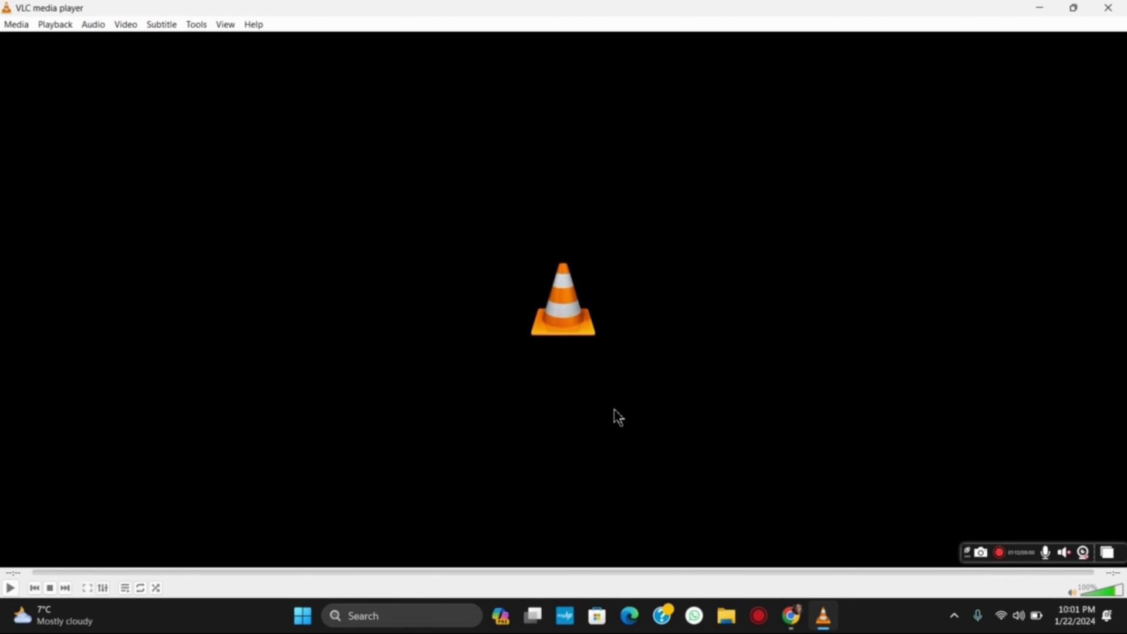